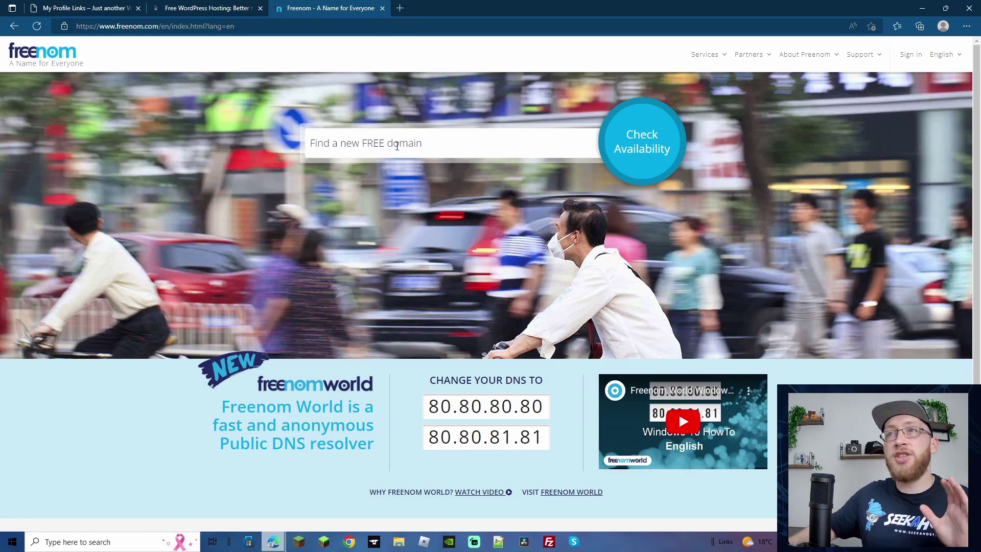
Step: Search for the desired personal-name domain with the .com ending and look through the free alternatives
left_click(407, 139)
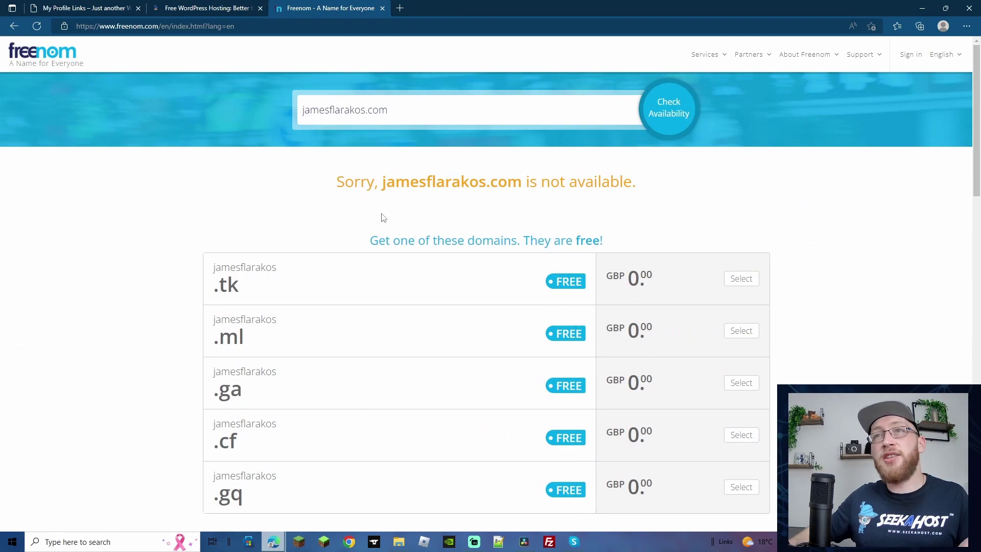
scroll(381, 210, "down", 3)
scroll(381, 207, "up", 3)
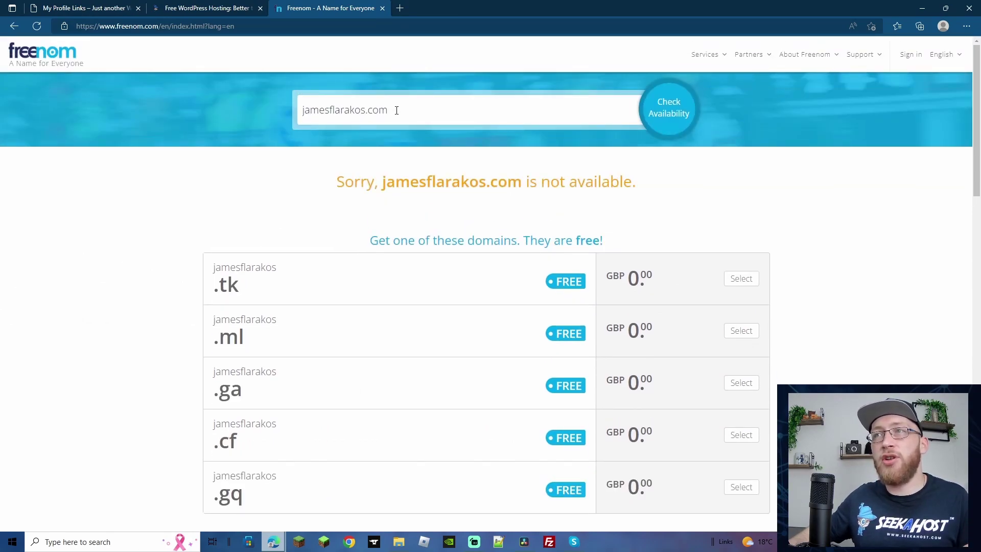
Step: Replace the search with the same name ending in .tk, select that free domain and proceed to checkout
left_click(376, 119)
key("ctrl+a")
key("BackSpace")
scroll(281, 247, "down", 2)
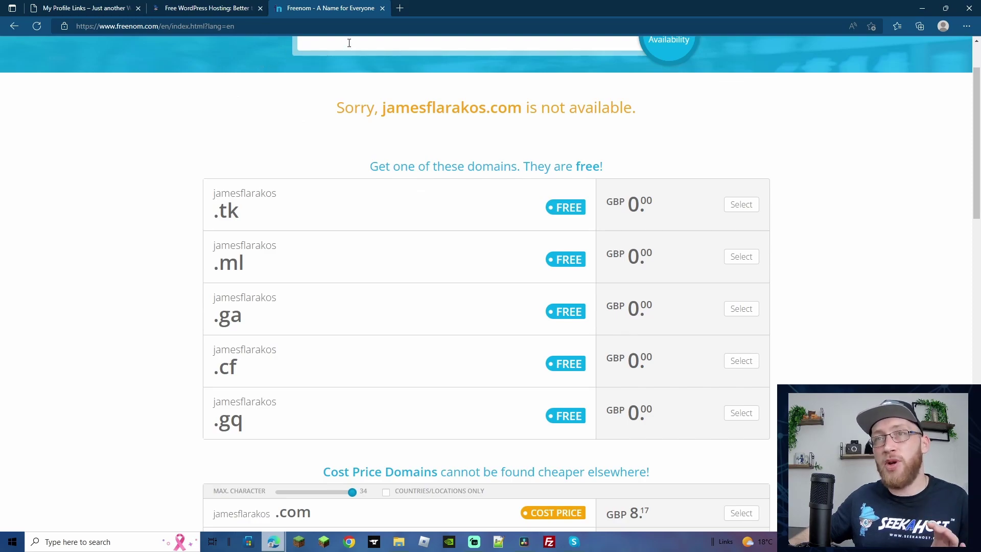
left_click(753, 205)
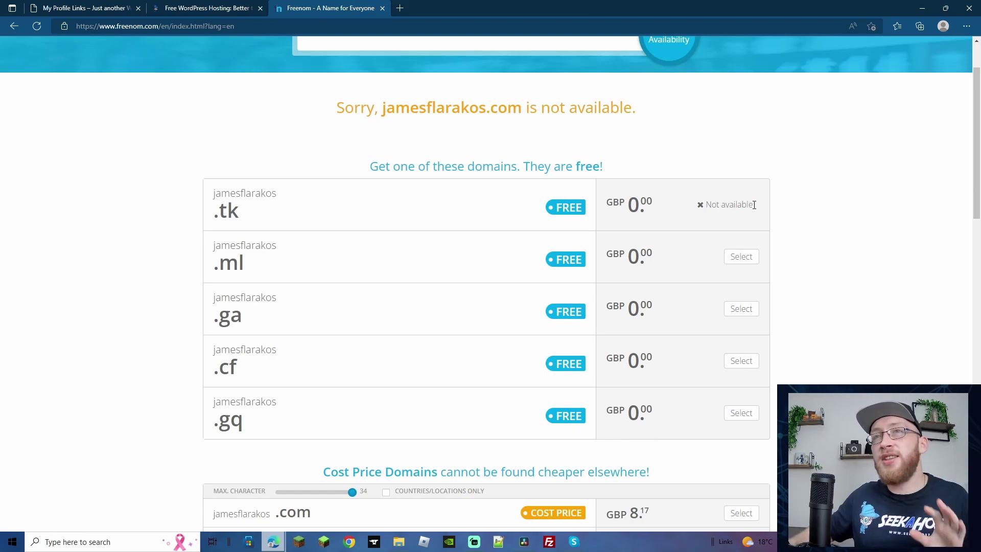
scroll(366, 129, "up", 2)
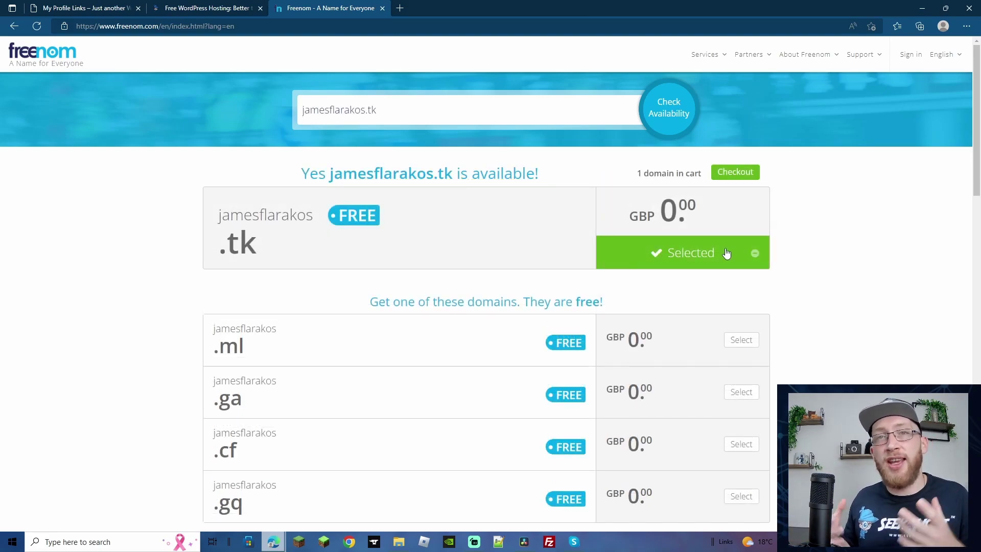
left_click(748, 175)
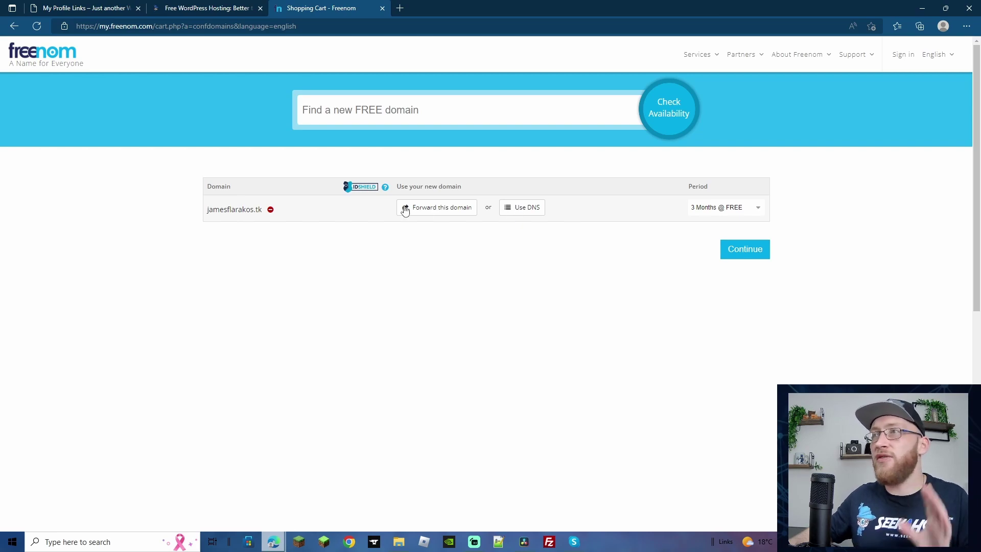
Step: Set the .tk domain's registration period to 12 Months @ FREE and continue through checkout with the Google sign-in
left_click(725, 207)
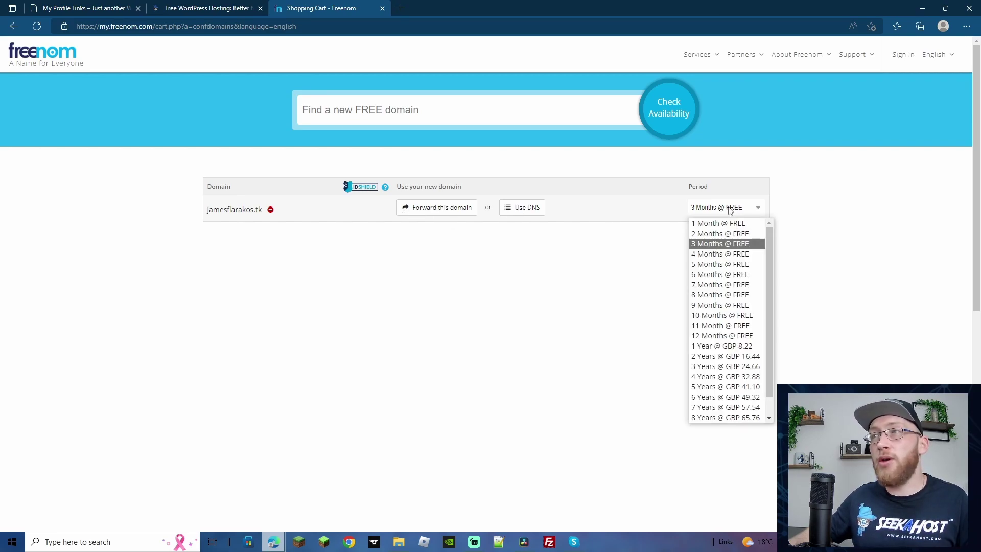
left_click(731, 337)
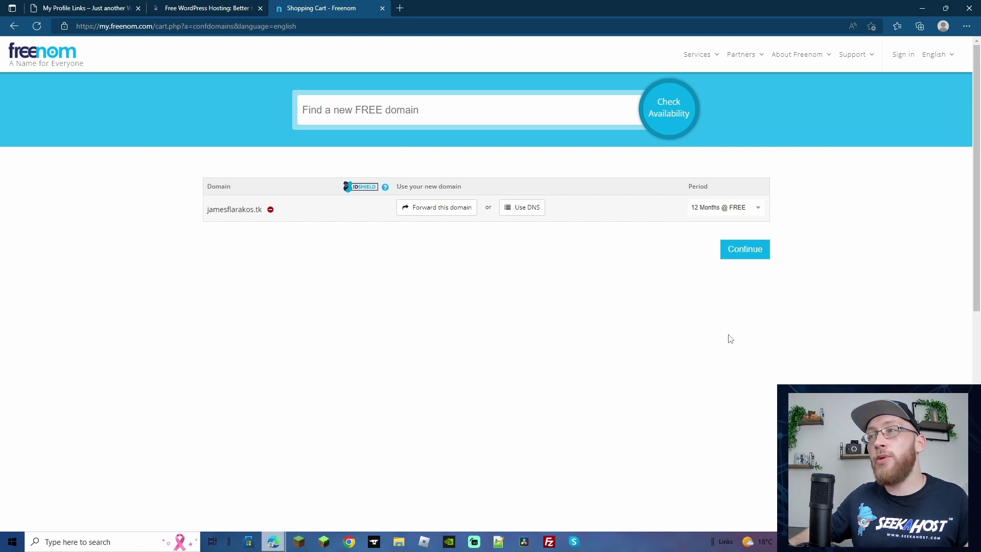
left_click(756, 256)
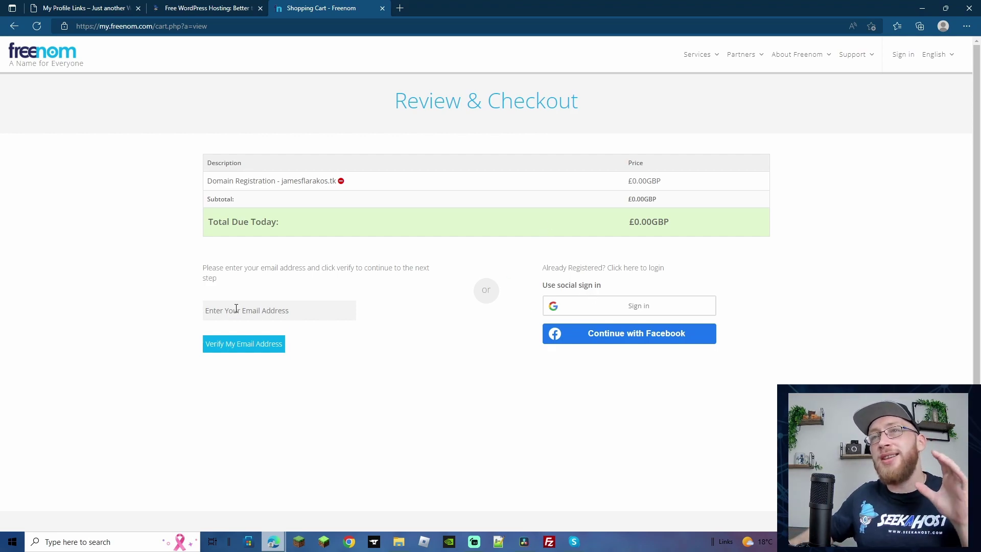
left_click(605, 310)
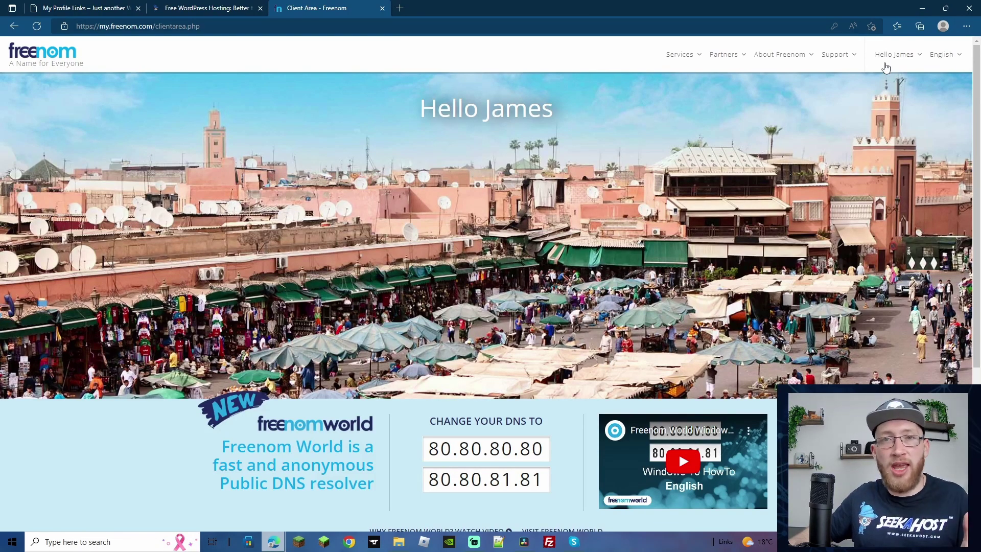
Step: Open the nameserver settings of mylinkz.tk from the list of registered domains
left_click(694, 60)
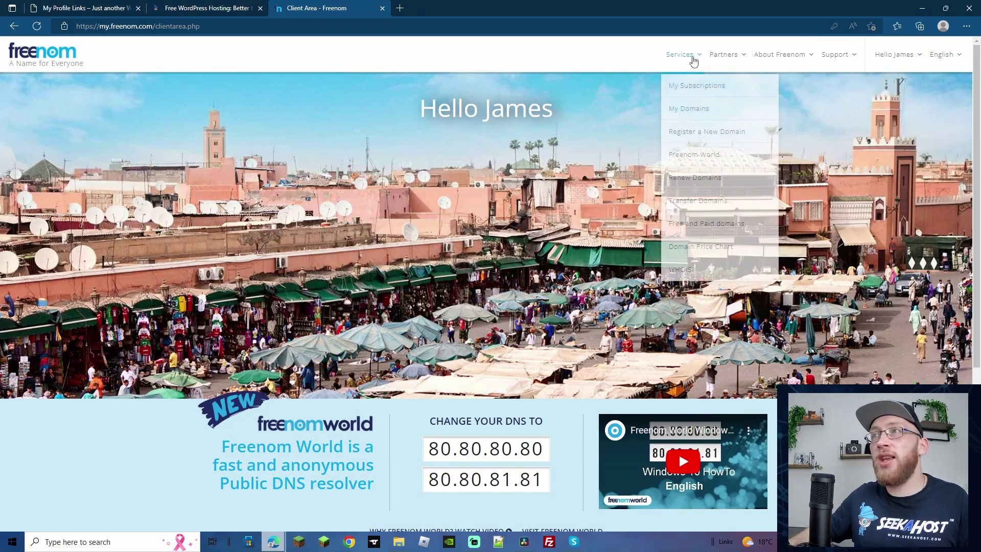
left_click(690, 115)
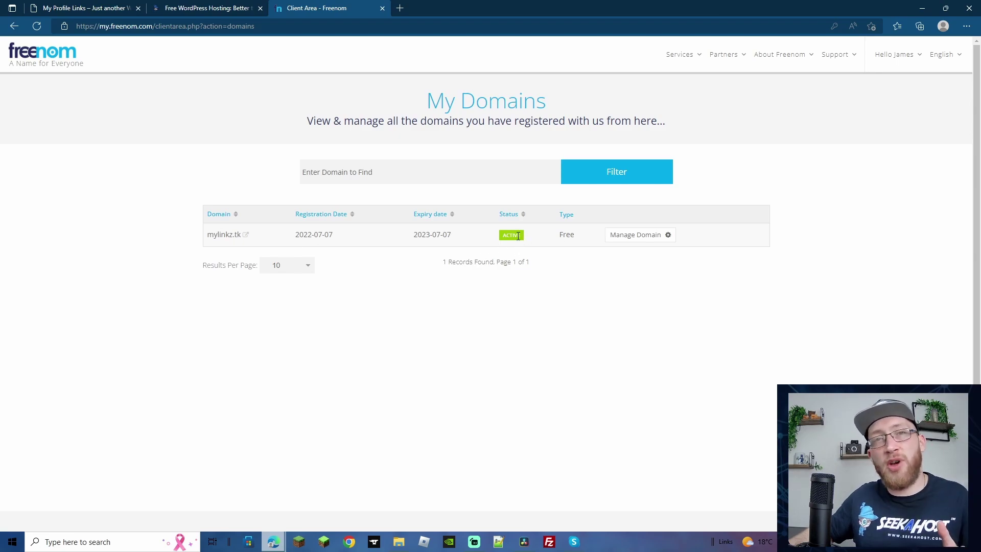
left_click(667, 238)
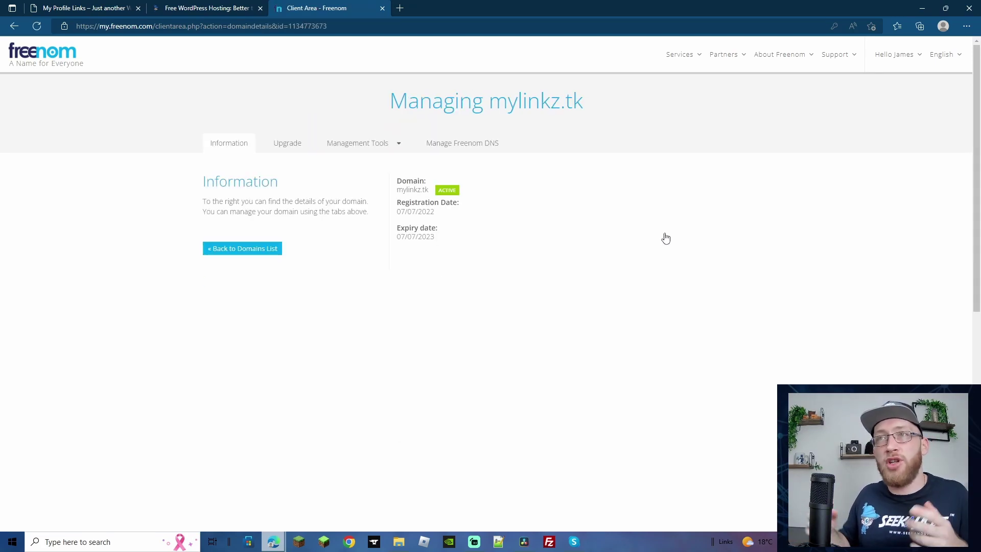
left_click(381, 143)
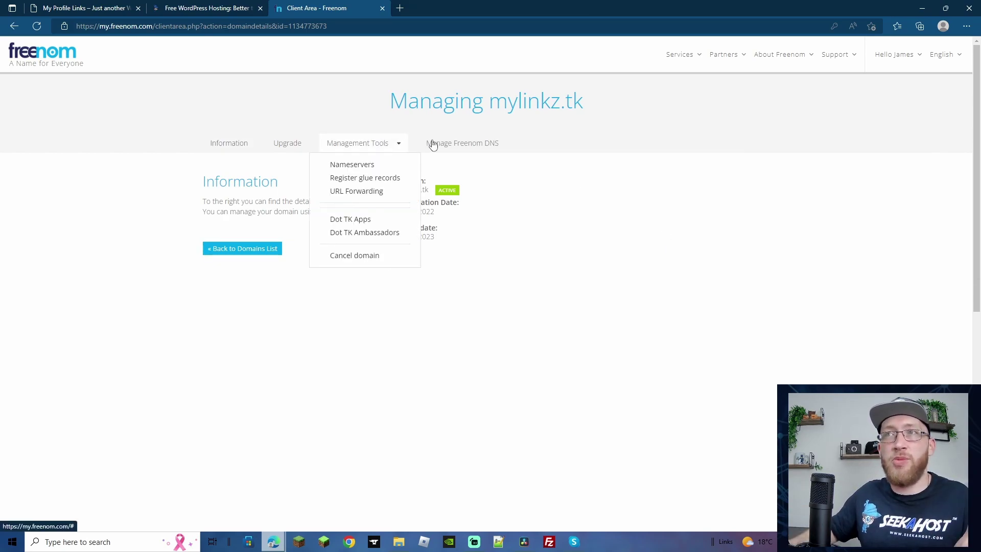
left_click(351, 169)
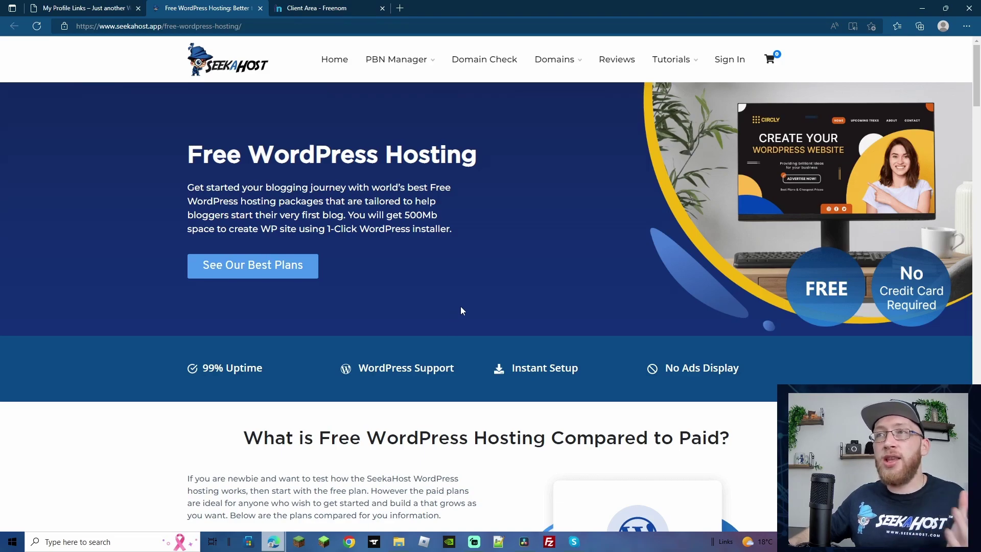
Step: Review the Free WordPress plan's web space and other features on SeekaHost's free WordPress hosting page
scroll(461, 310, "down", 15)
scroll(461, 310, "down", 15)
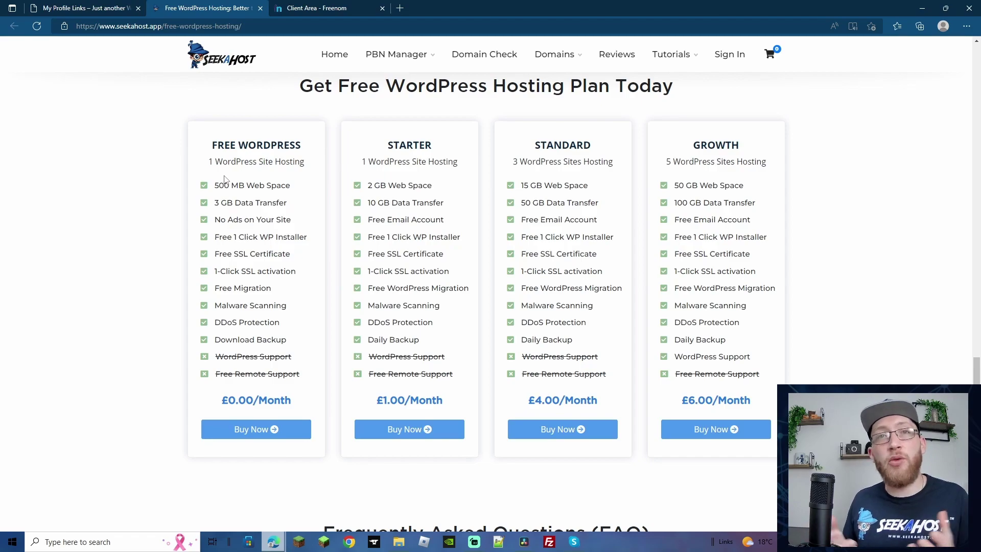
left_click_drag(215, 186, 233, 186)
left_click(224, 256)
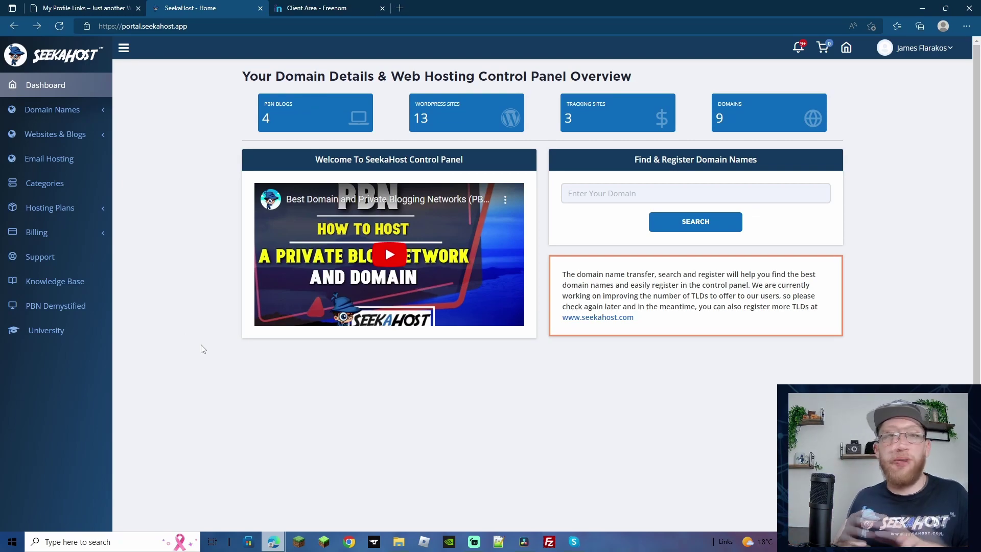
Step: Open the WordPress sites list in the SeekaHost portal and start creating a new WordPress site
left_click(458, 110)
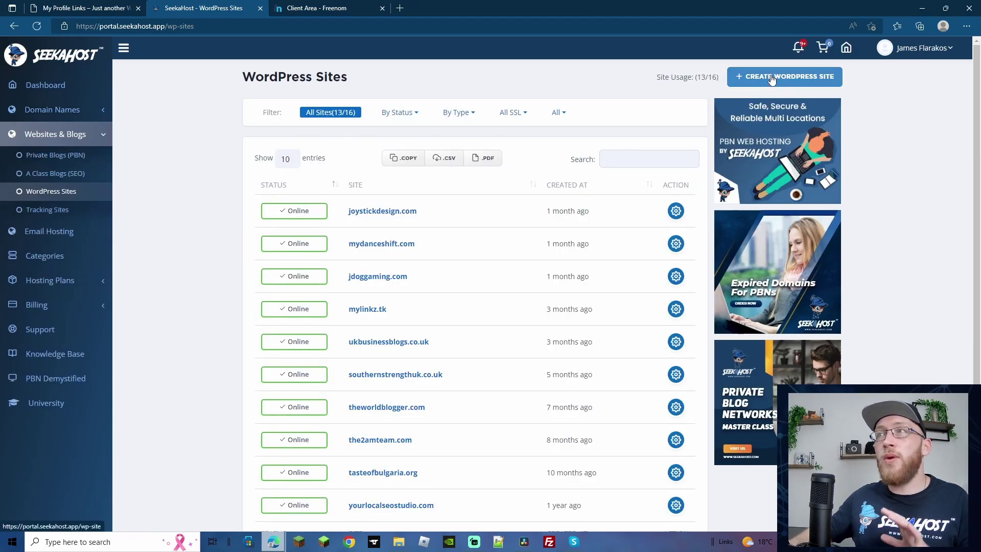
left_click(773, 78)
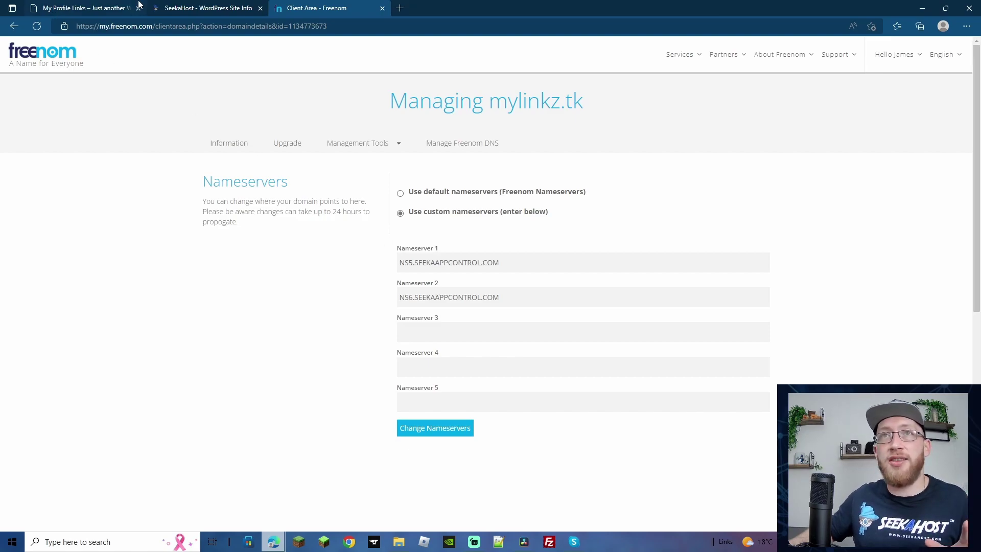
Step: Copy the nameserver ns6.seekaappcontrol.com from the mylinkz.tk site info in SeekaHost and return to the domain's nameserver settings in Freenom
left_click(207, 8)
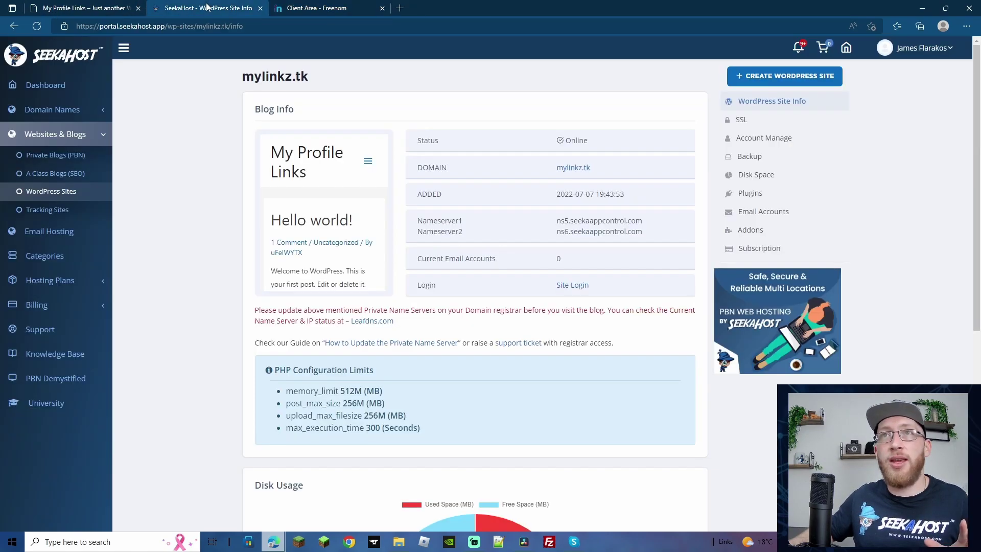
left_click(578, 233)
left_click(322, 10)
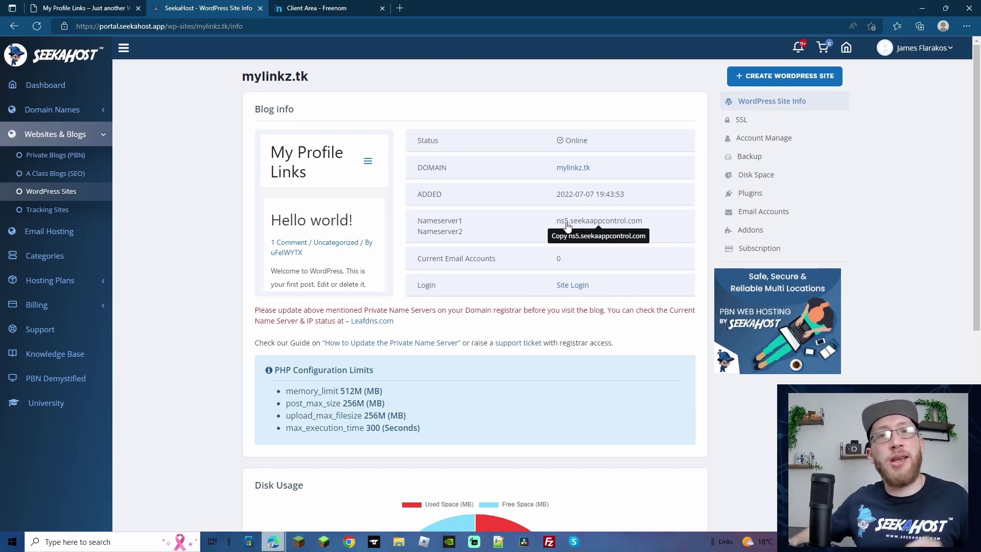
Step: View the SSL certificate setting of mylinkz.tk in SeekaHost and open the site's WordPress dashboard at mylinkz.tk/wp-admin
left_click(744, 123)
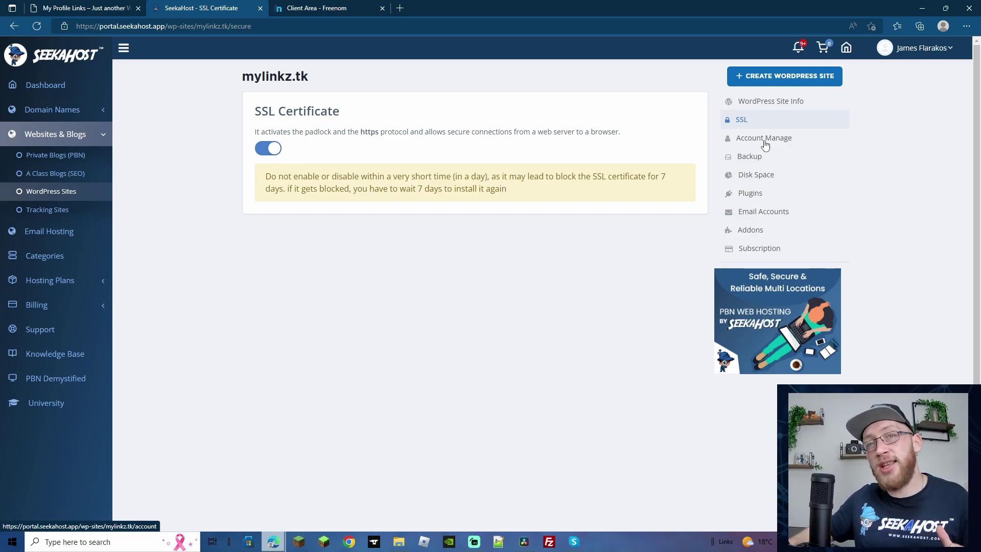
left_click(86, 8)
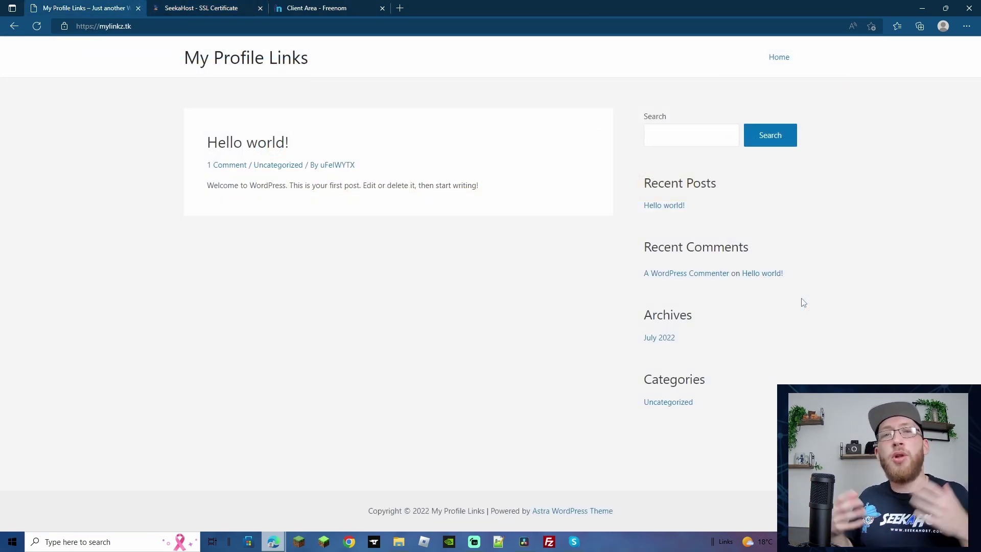
type("/wp-admin")
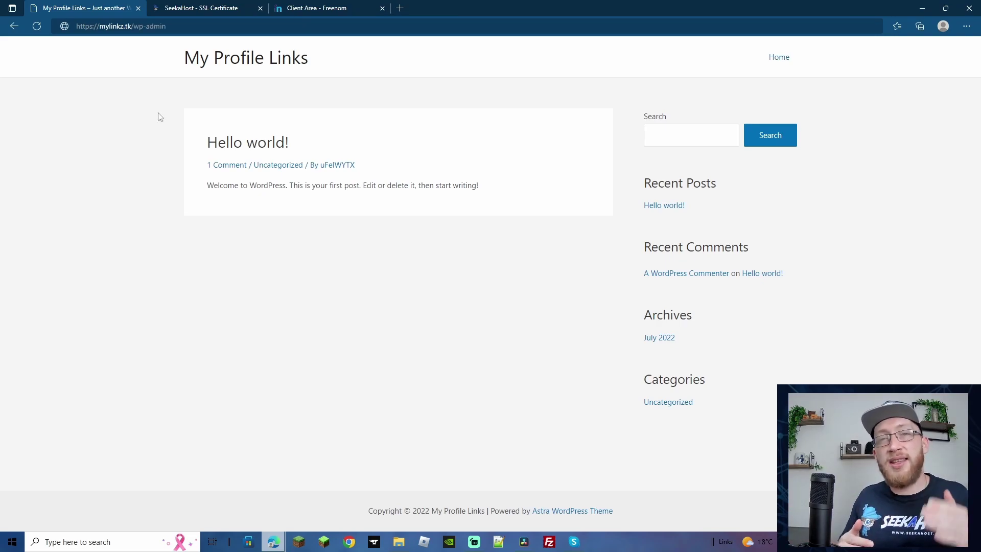
key("Return")
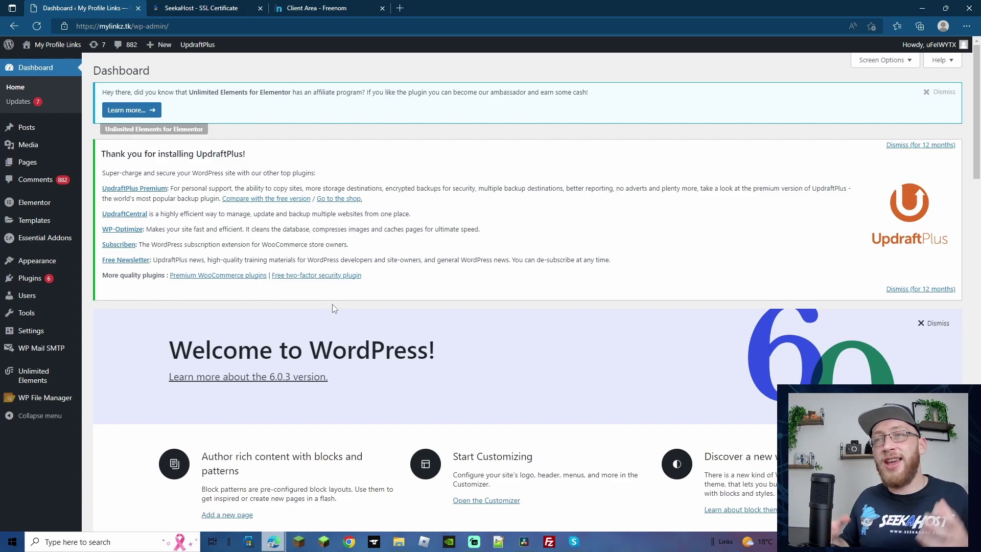